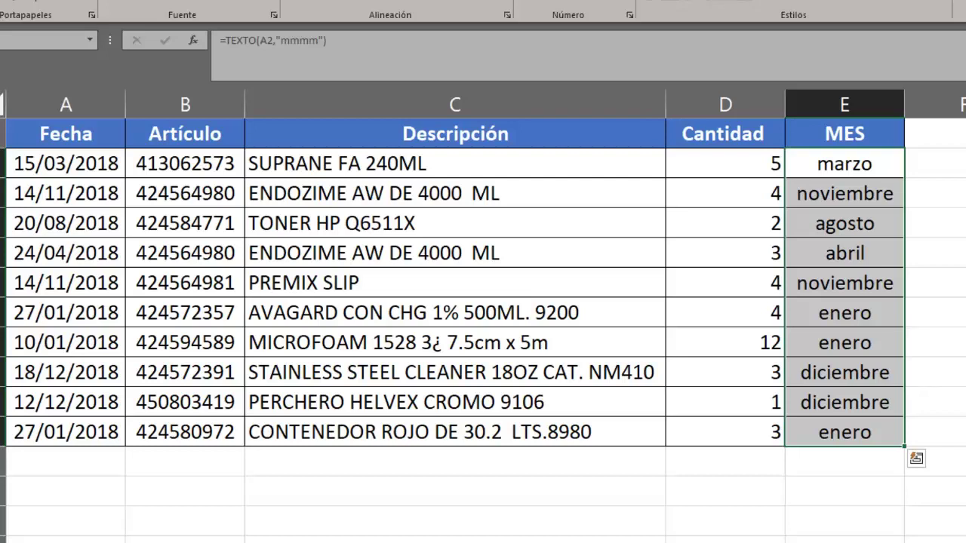
# - Clear the MES month values and delete column E, leaving Fecha, Artículo, Descripción and Cantidad
pyautogui.press('Delete')
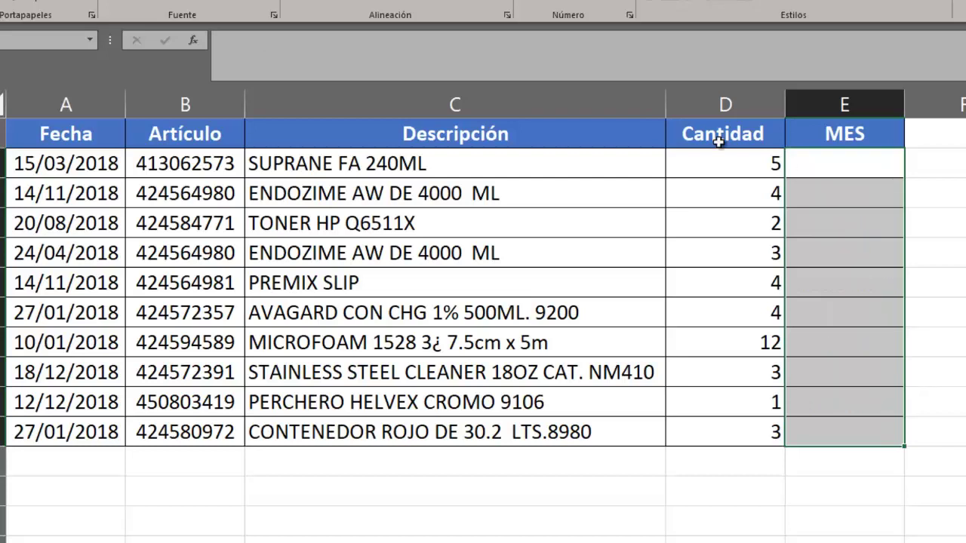
pyautogui.rightClick(833, 108)
pyautogui.click(922, 264)
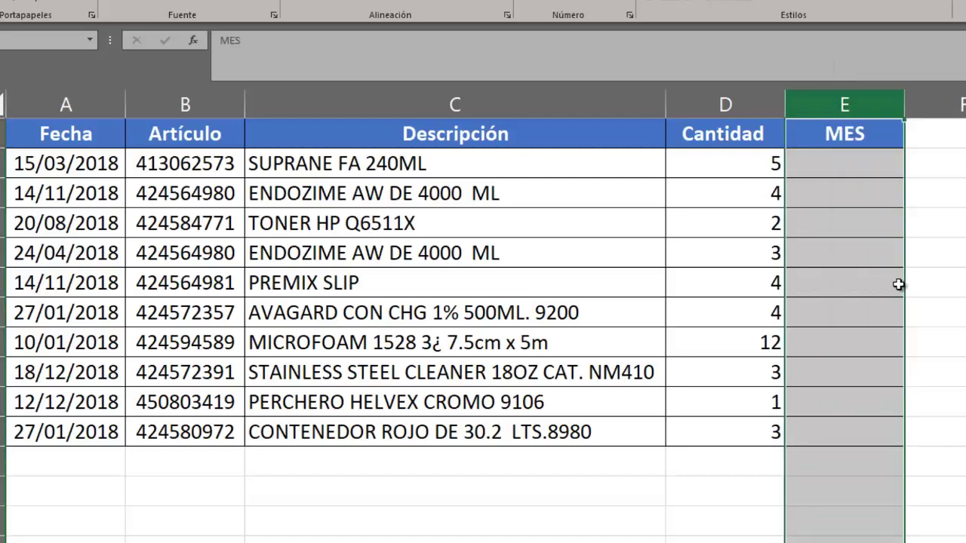
pyautogui.click(869, 136)
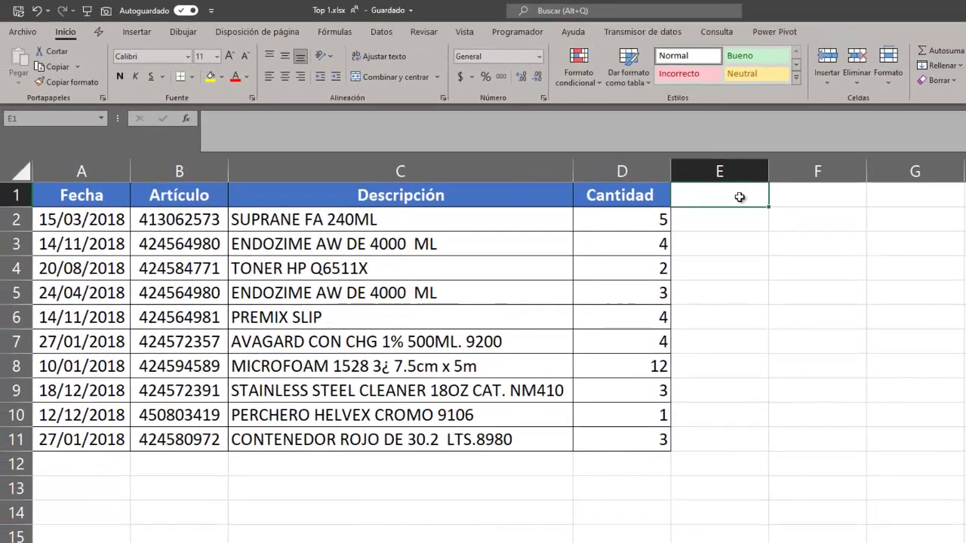
# - Send the A1:D11 sales range to Power Query as a table with headers
pyautogui.press('Left')
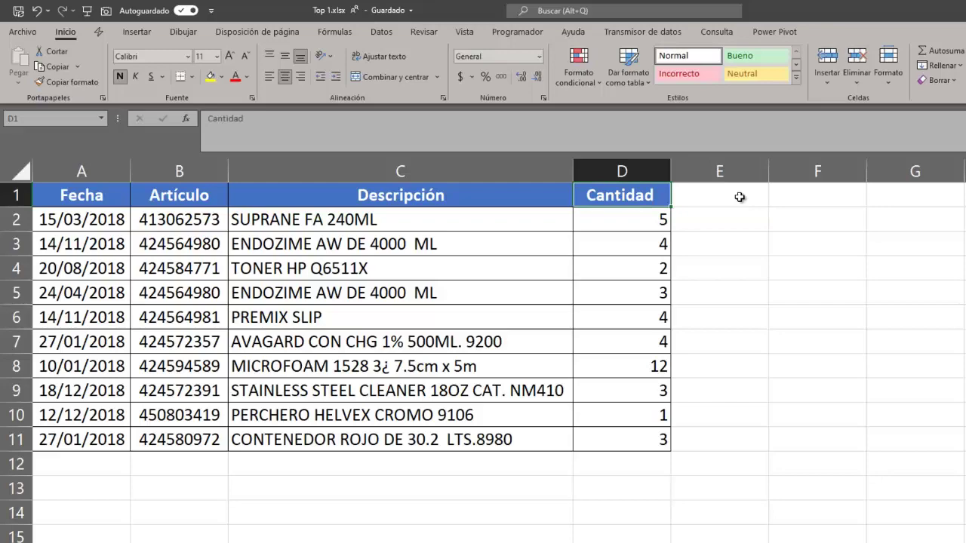
pyautogui.press('Home')
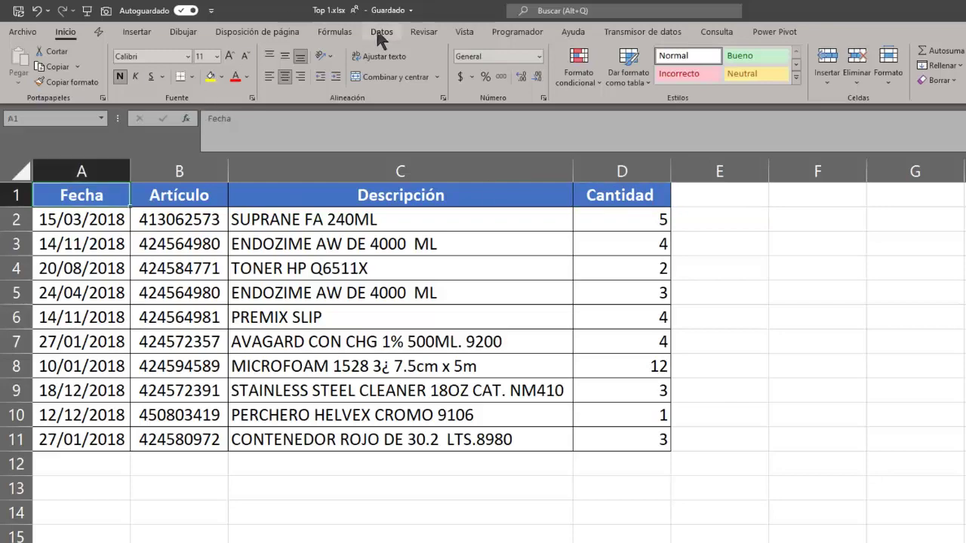
pyautogui.click(383, 32)
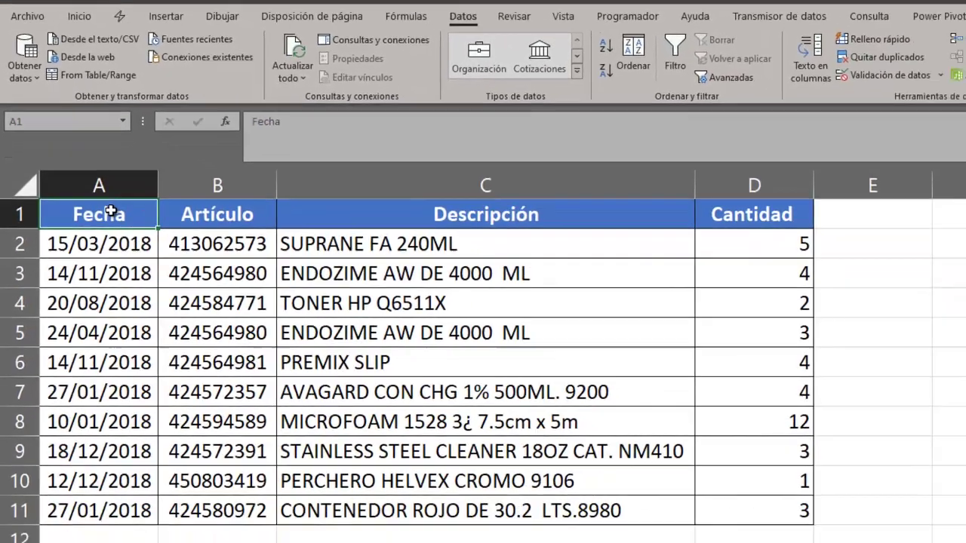
pyautogui.moveTo(110, 211); pyautogui.dragTo(725, 510)
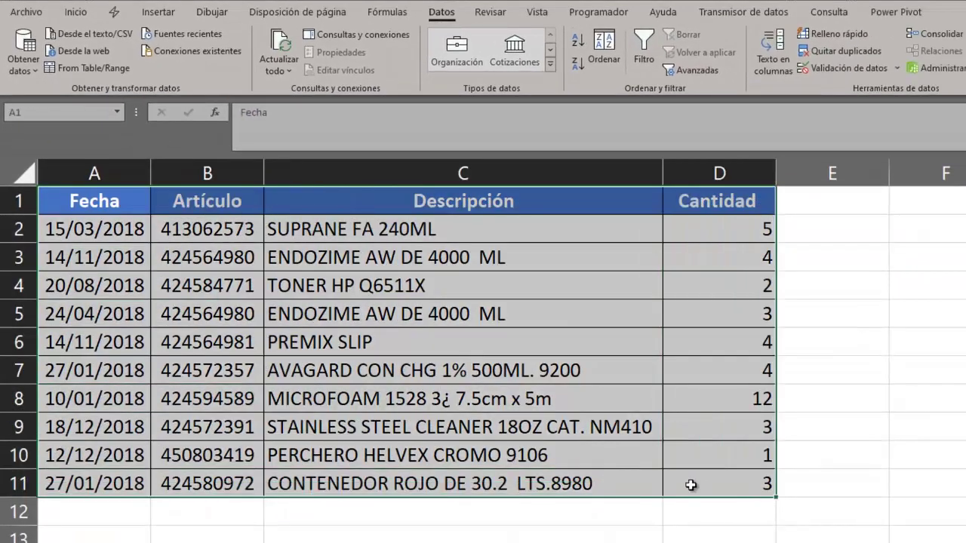
pyautogui.click(105, 69)
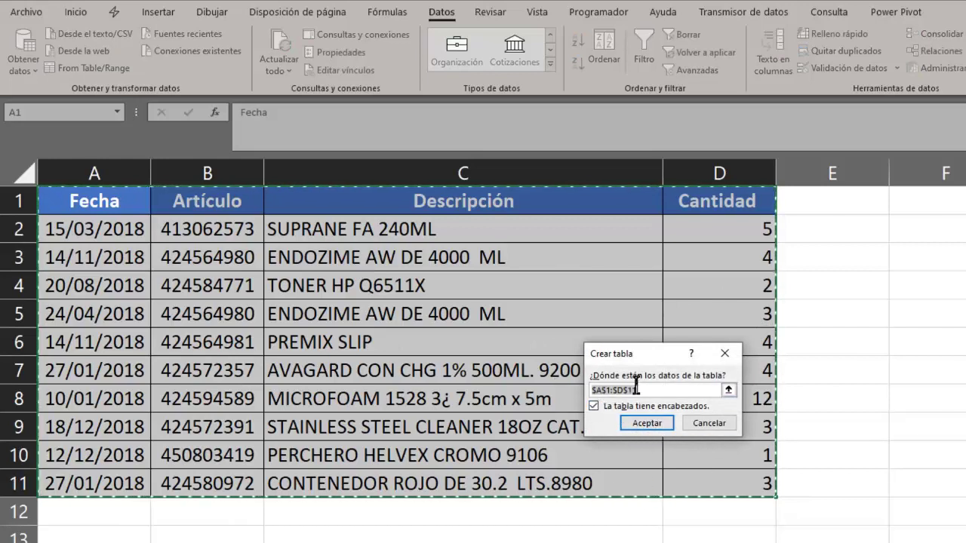
pyautogui.click(648, 424)
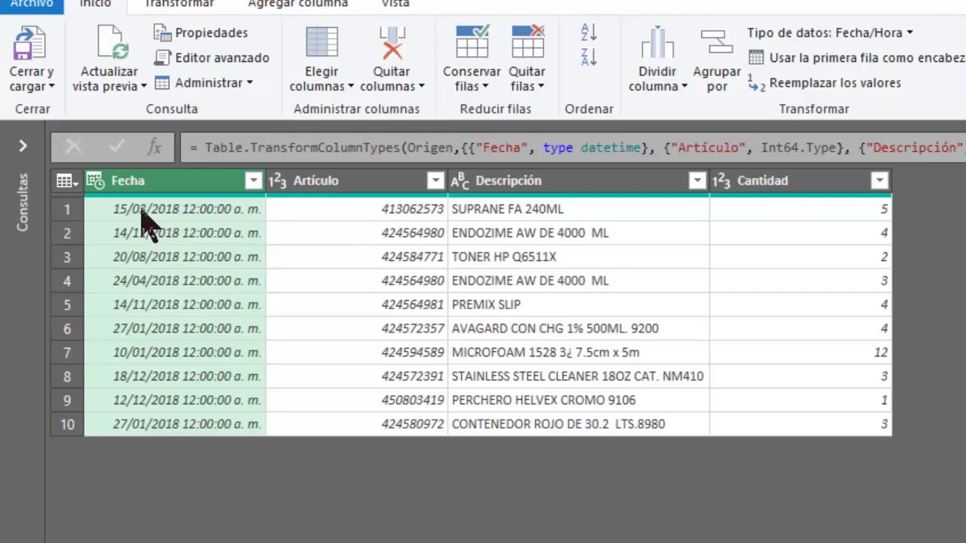
# - Select the Fecha column in the ten-row sales query
pyautogui.click(95, 181)
pyautogui.click(175, 185)
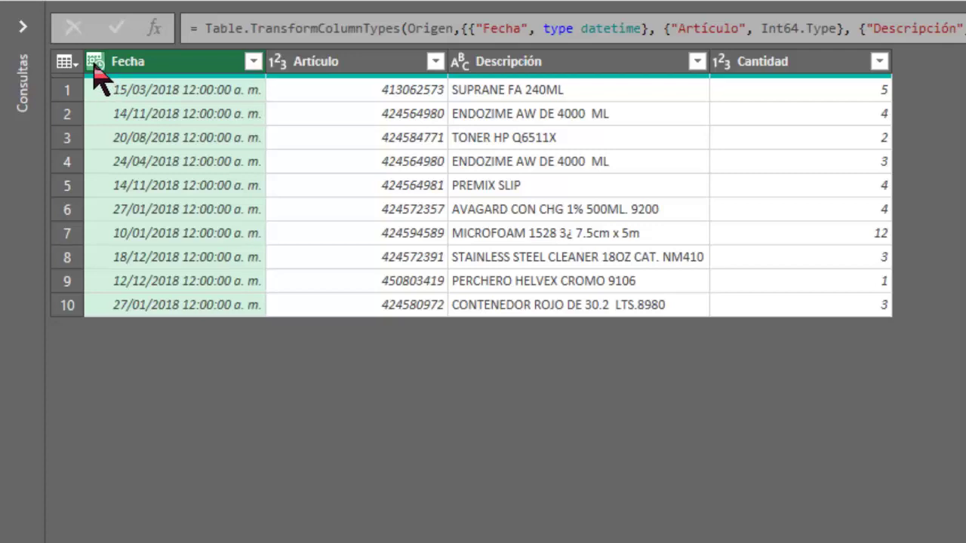
# - Change Fecha to the date-only type as a new step, dropping the 12:00:00 a. m. times
pyautogui.click(94, 62)
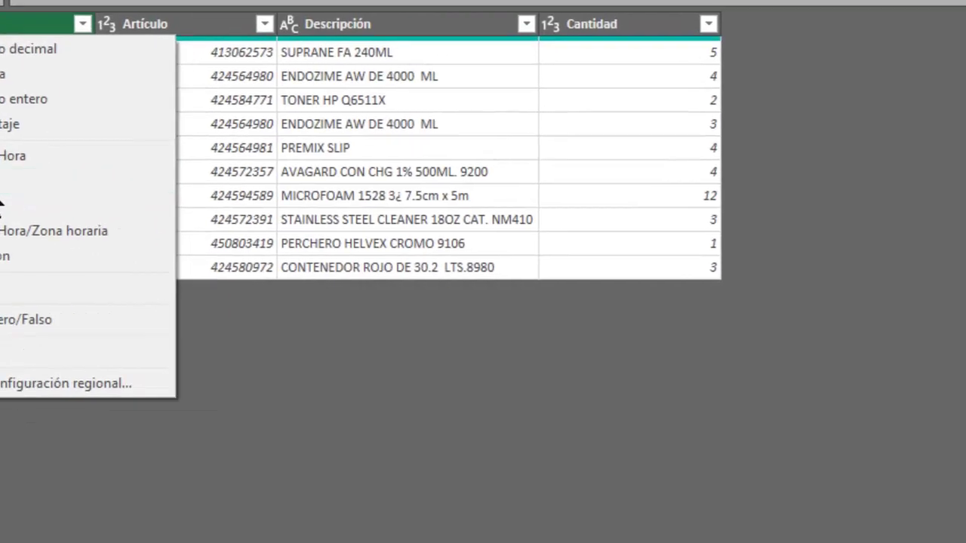
pyautogui.click(154, 223)
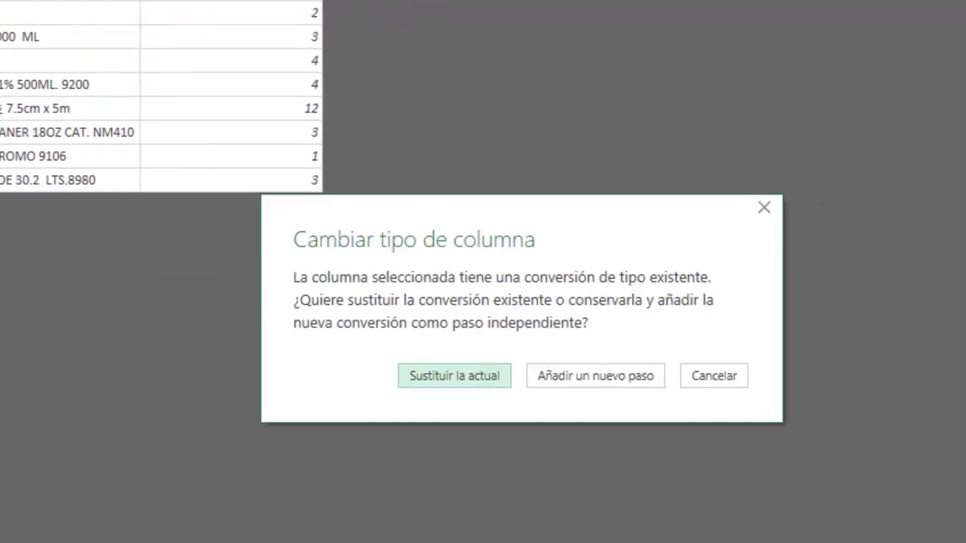
pyautogui.click(619, 377)
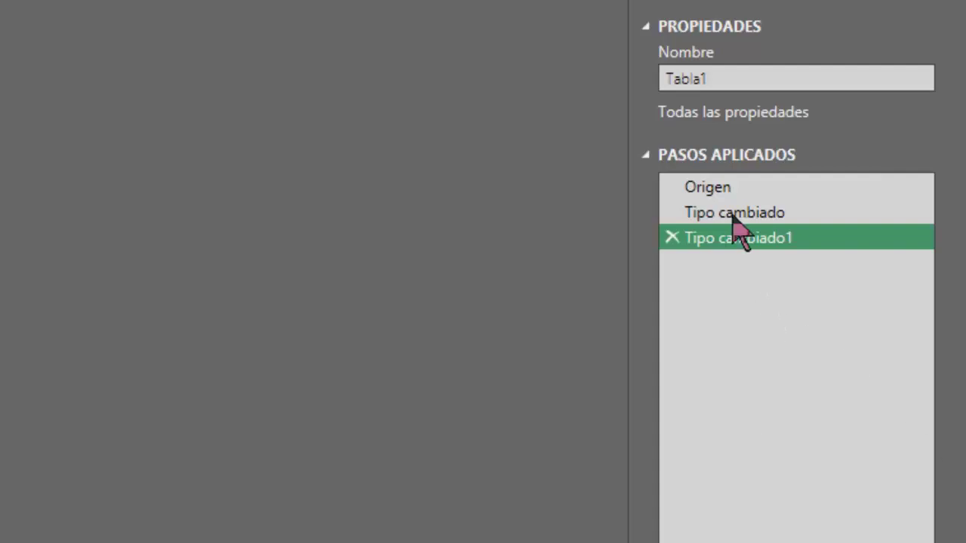
pyautogui.moveTo(740, 215); pyautogui.dragTo(667, 264)
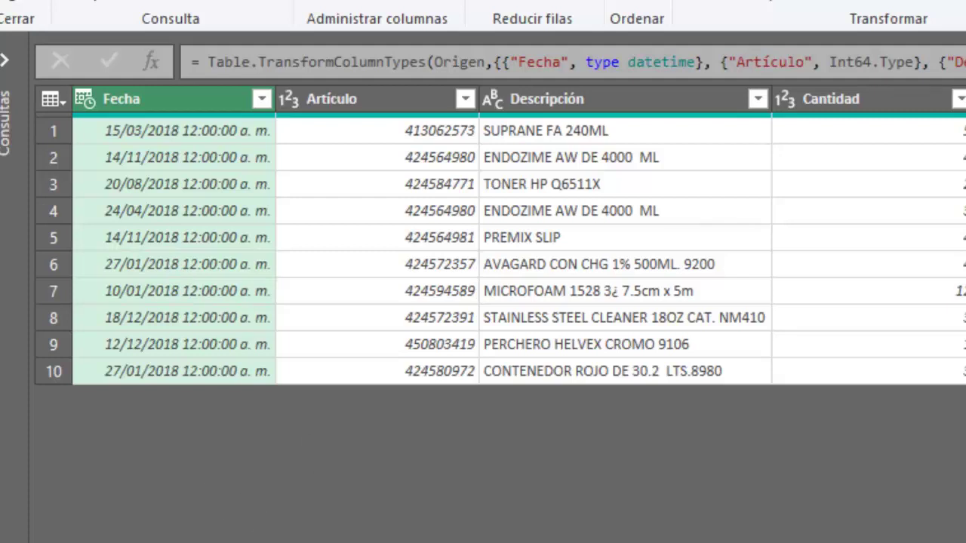
pyautogui.click(84, 104)
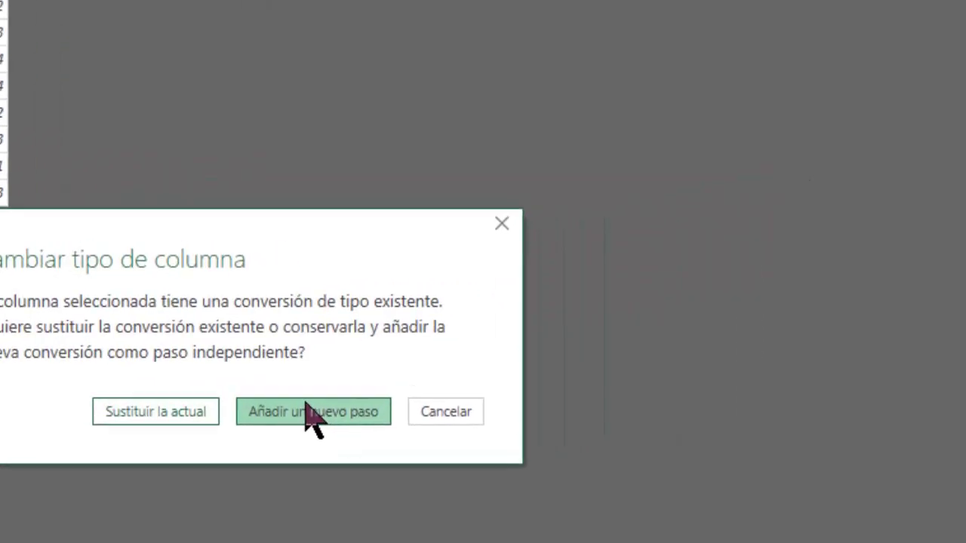
pyautogui.click(307, 404)
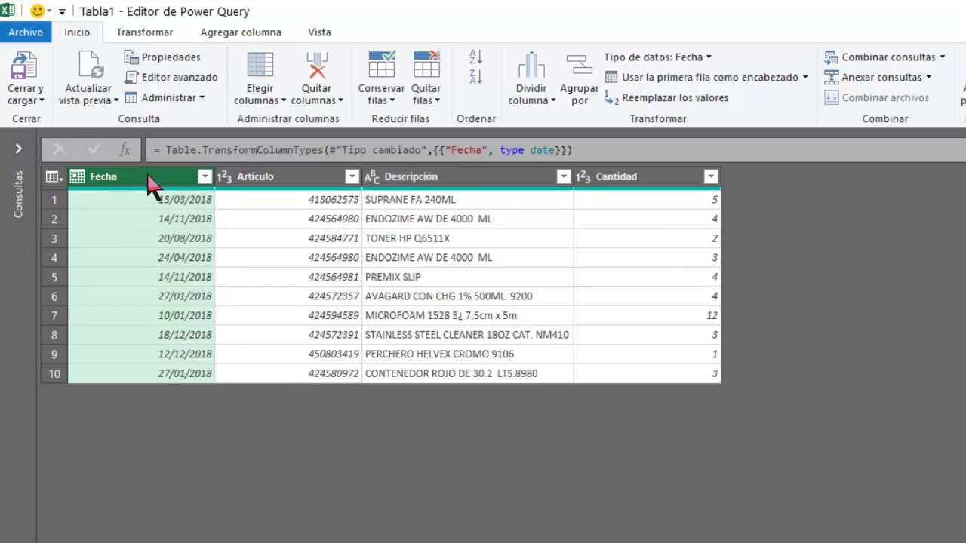
# - Duplicate the Fecha column and rename the copy 'Nombre del mes'
pyautogui.rightClick(150, 178)
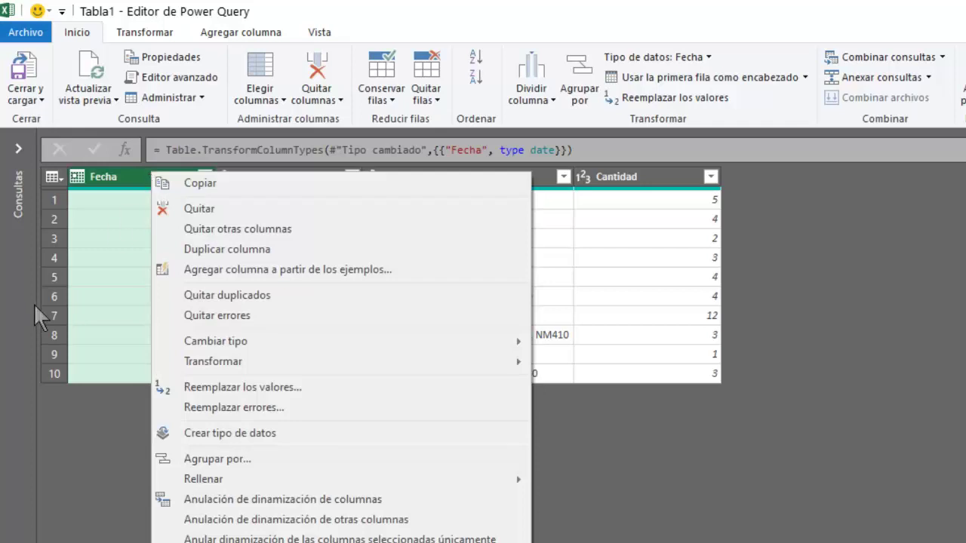
pyautogui.click(293, 251)
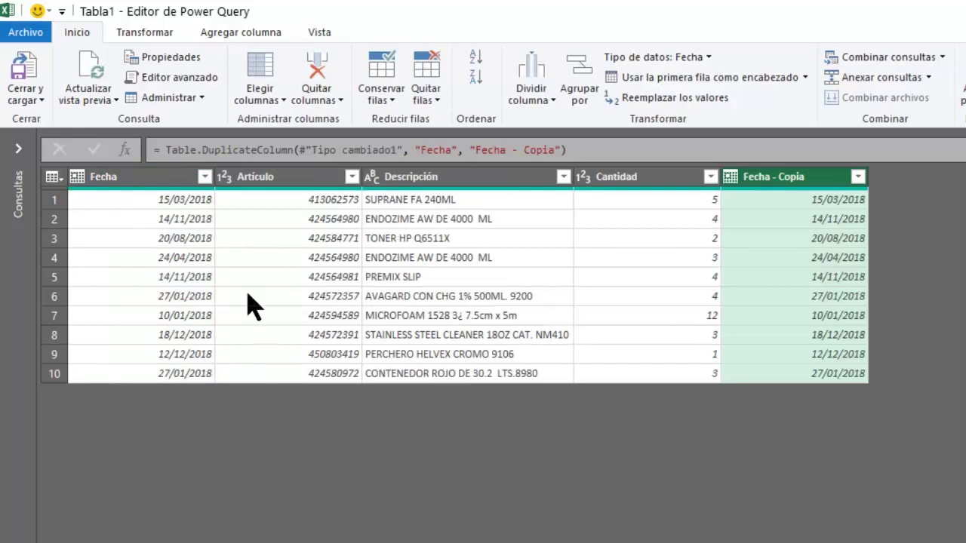
pyautogui.doubleClick(799, 179)
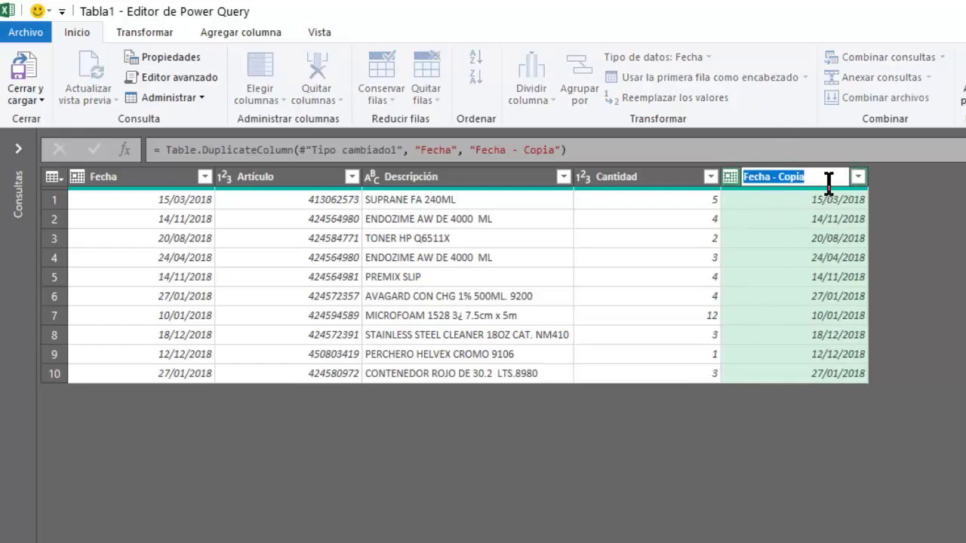
pyautogui.write('Nombre del mes')
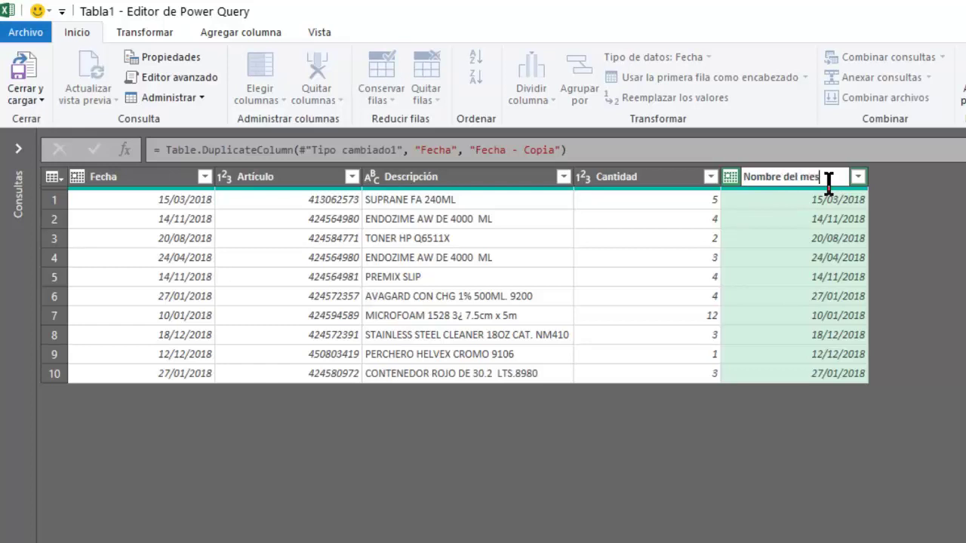
pyautogui.press('Return')
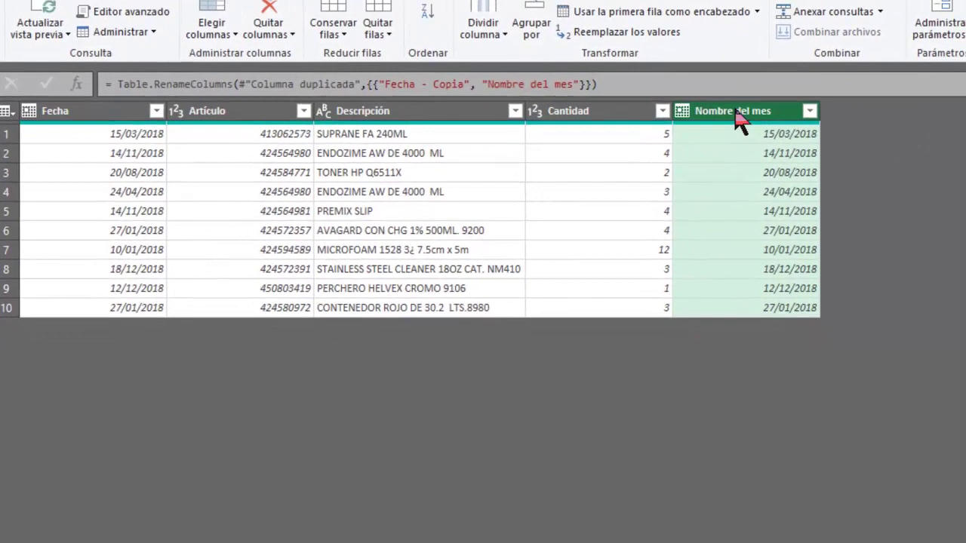
# - Transform Nombre del mes dates into month names such as marzo, noviembre and enero
pyautogui.rightClick(738, 114)
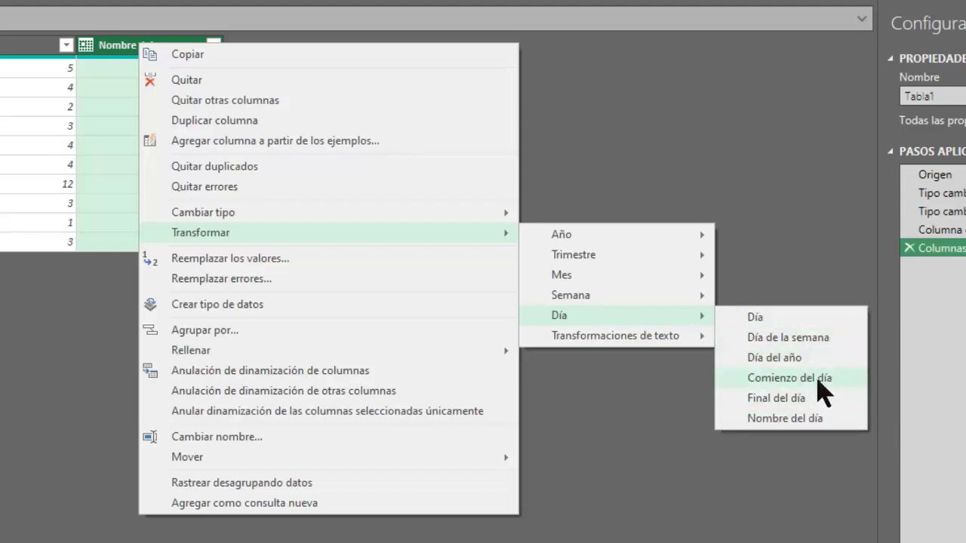
pyautogui.moveTo(199, 232)
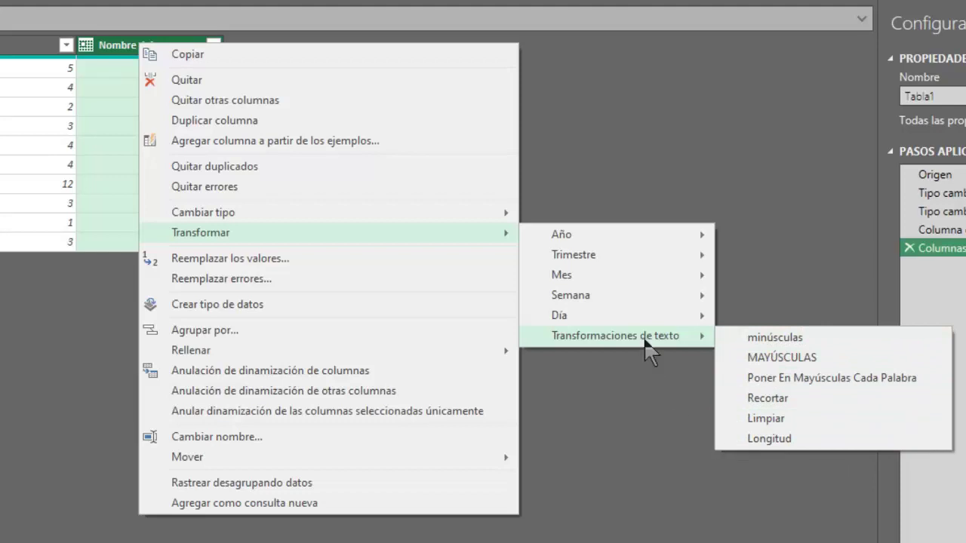
pyautogui.moveTo(561, 275)
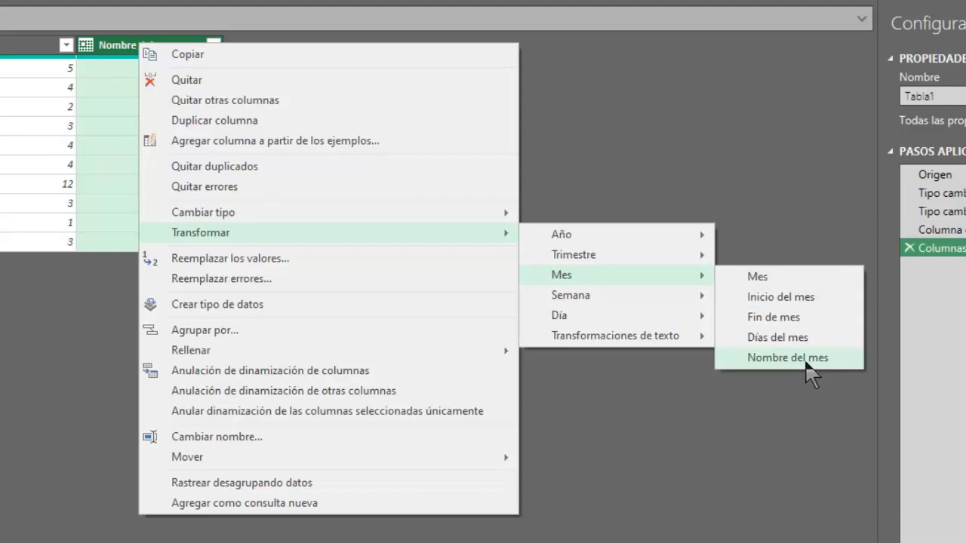
pyautogui.click(805, 359)
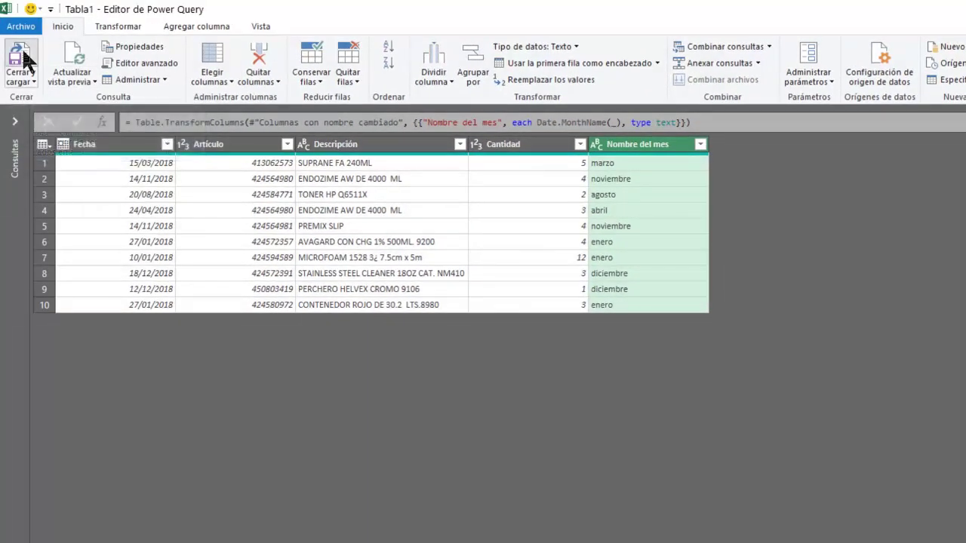
# - Load the query into Excel and copy the ten Fecha dates from Hoja1 A2:A11
pyautogui.click(20, 60)
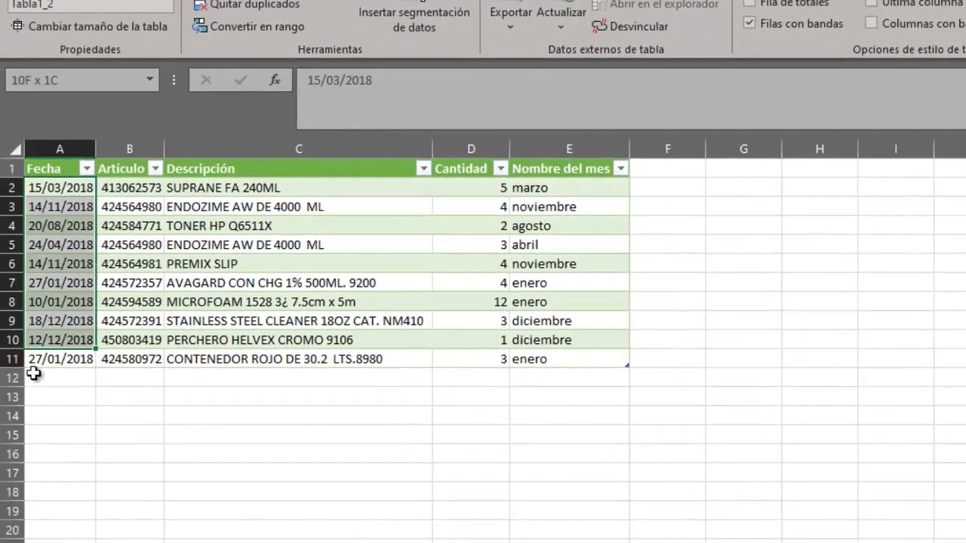
pyautogui.moveTo(46, 187); pyautogui.dragTo(41, 359)
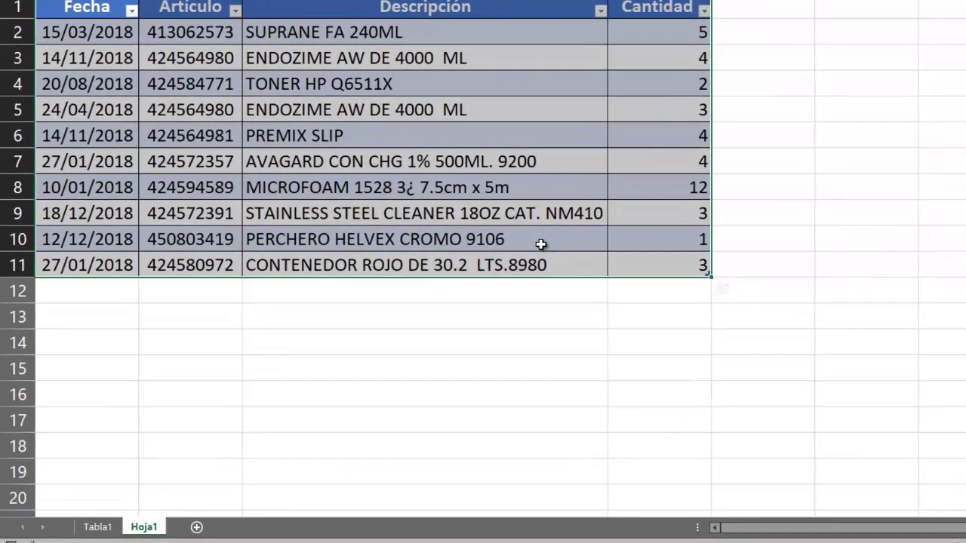
pyautogui.moveTo(121, 33)
pyautogui.mouseDown()
pyautogui.moveTo(148, 215)
pyautogui.moveTo(121, 264)
pyautogui.mouseUp()
pyautogui.hotkey('ctrl', 'c')
pyautogui.scroll(-2, 274, 189)
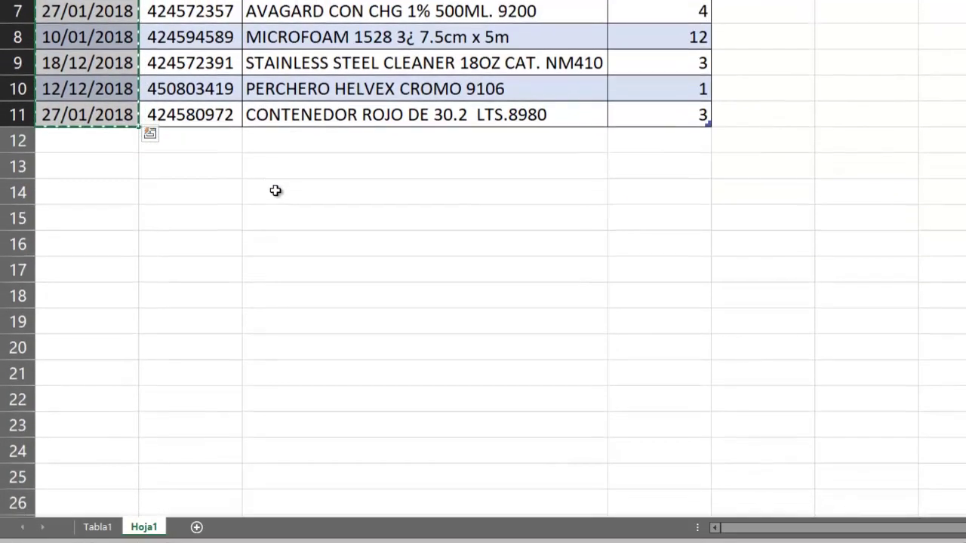
pyautogui.scroll(2, 274, 190)
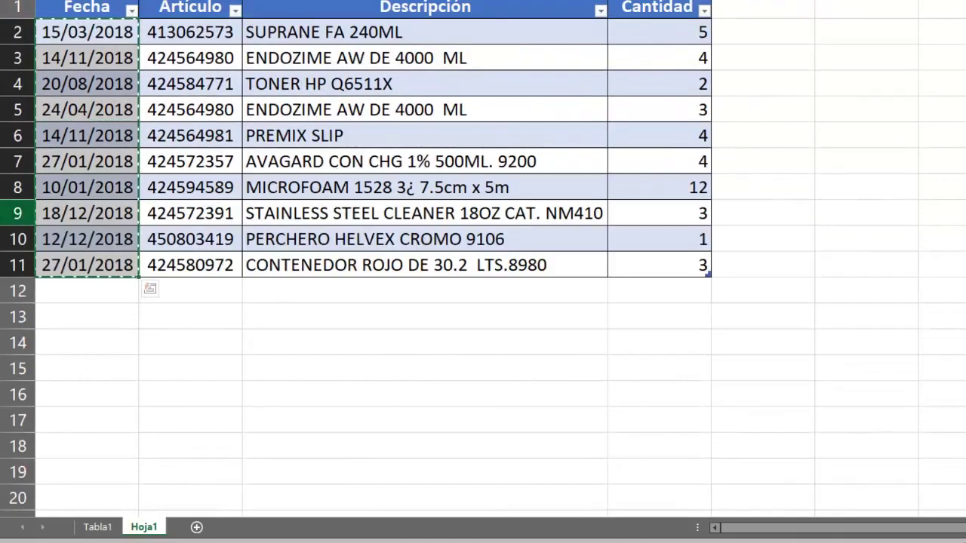
pyautogui.click(103, 295)
# - Paste the dates at A12 and copy Artículo and Descripción values into row 12 onward
pyautogui.hotkey('ctrl', 'v')
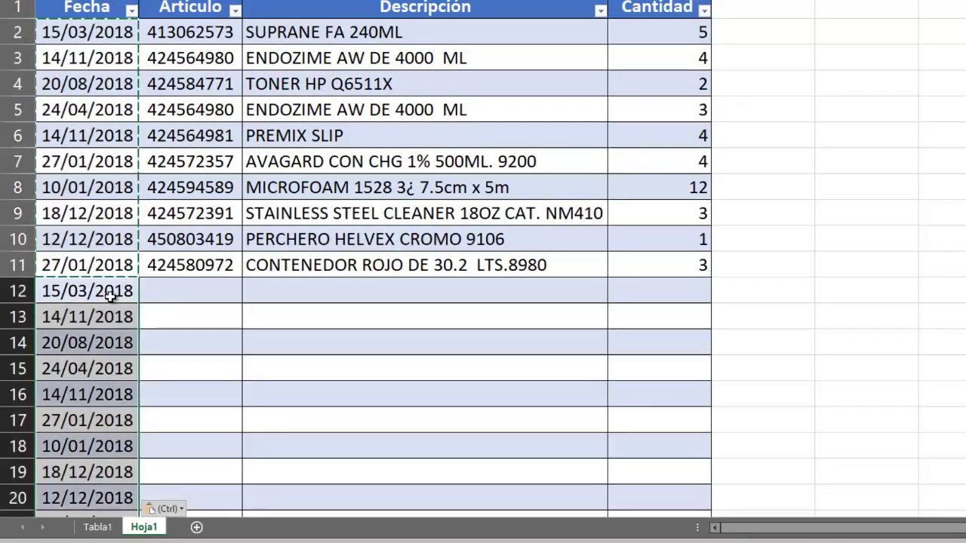
pyautogui.scroll(-1, 108, 291)
pyautogui.scroll(1, 203, 276)
pyautogui.moveTo(213, 34); pyautogui.dragTo(324, 265)
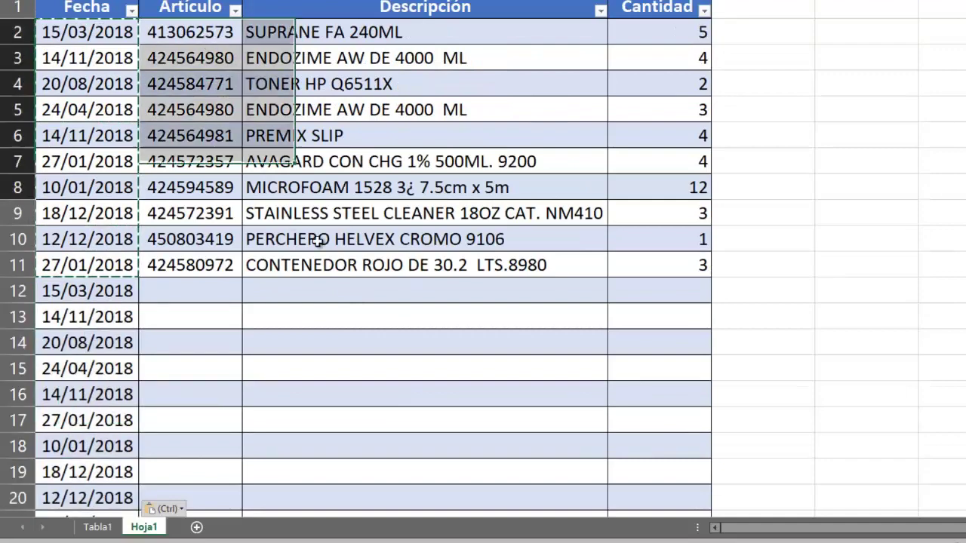
pyautogui.hotkey('ctrl', 'c')
pyautogui.click(184, 290)
pyautogui.hotkey('ctrl', 'v')
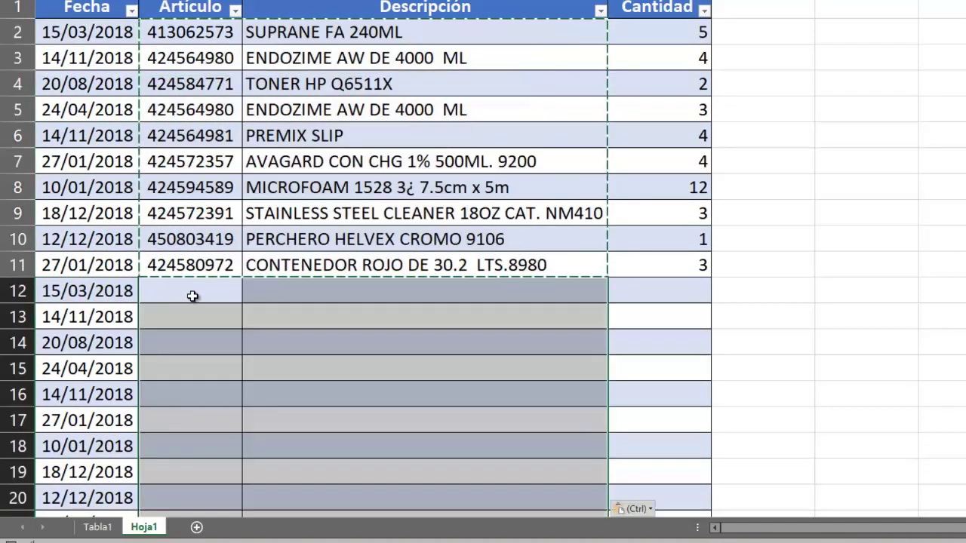
# - Copy the Cantidad values D2:D11 into D12 onward, completing rows 12–21
pyautogui.moveTo(685, 38); pyautogui.dragTo(672, 267)
pyautogui.hotkey('ctrl', 'c')
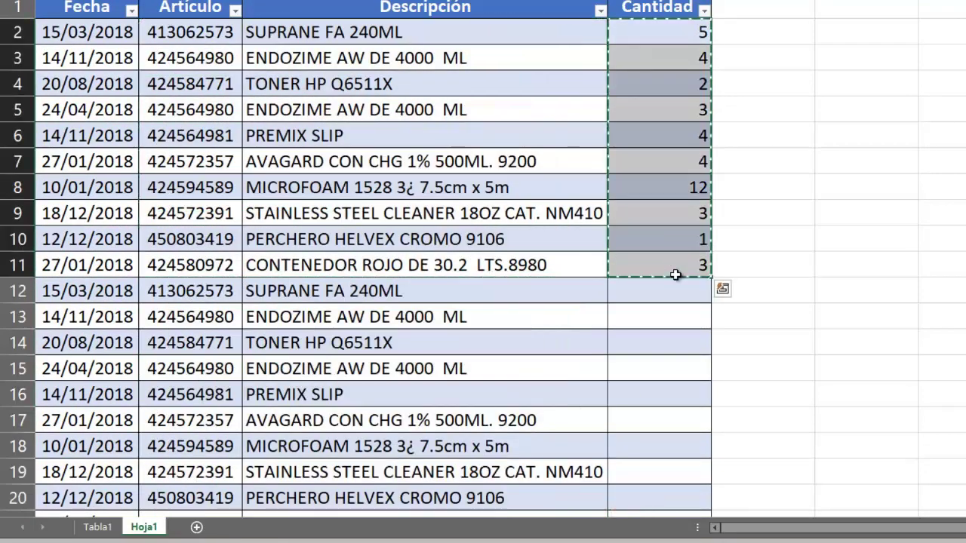
pyautogui.click(674, 295)
pyautogui.hotkey('ctrl', 'v')
pyautogui.scroll(-2, 688, 301)
pyautogui.scroll(2, 675, 226)
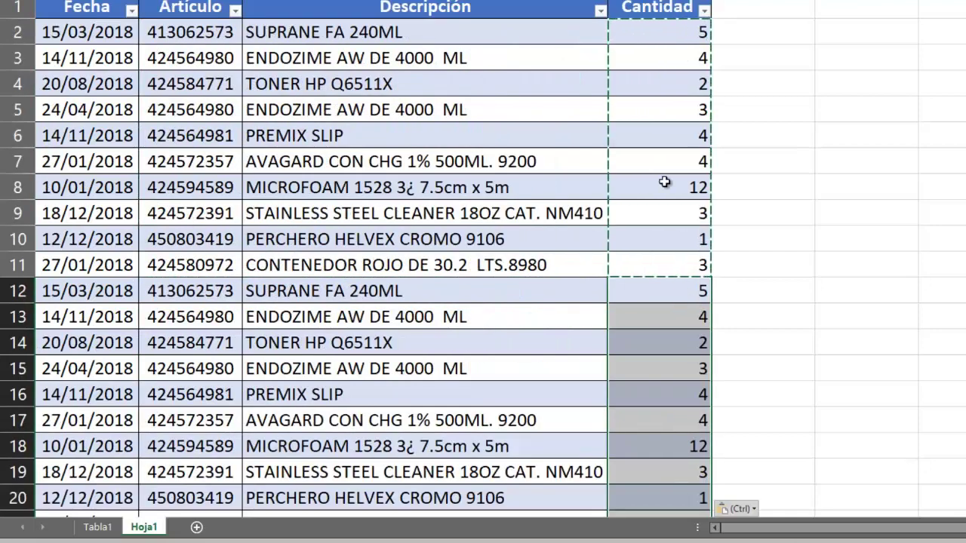
pyautogui.click(664, 162)
pyautogui.press('Escape')
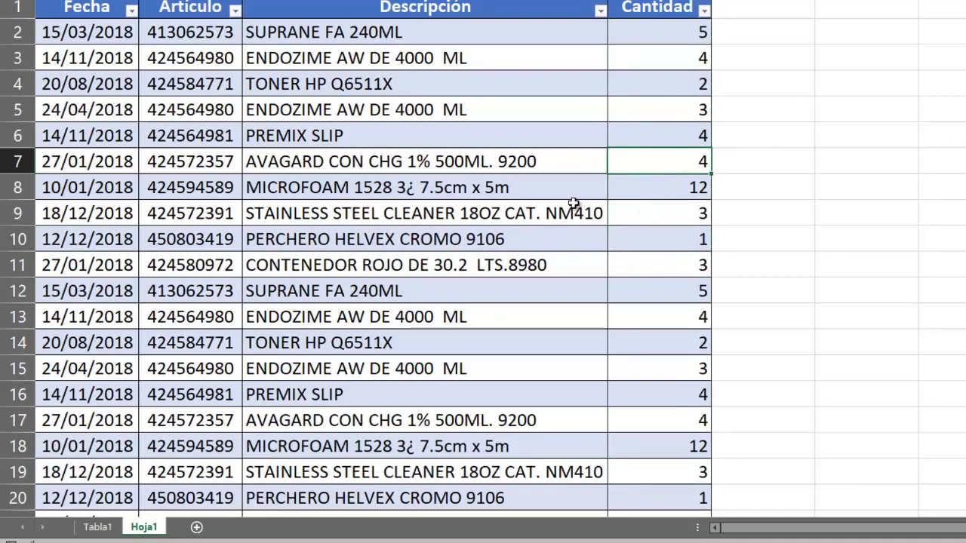
pyautogui.scroll(-2, 714, 255)
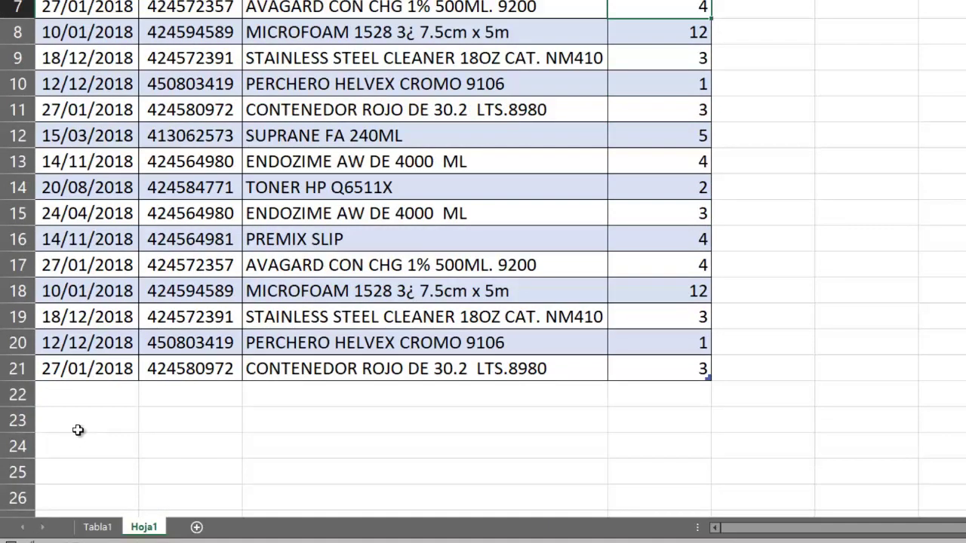
pyautogui.scroll(2, 260, 403)
pyautogui.scroll(-2, 258, 395)
# - On the Tabla1 sheet, open the Tabla1 query, review its 20 rows, then close and load
pyautogui.click(92, 527)
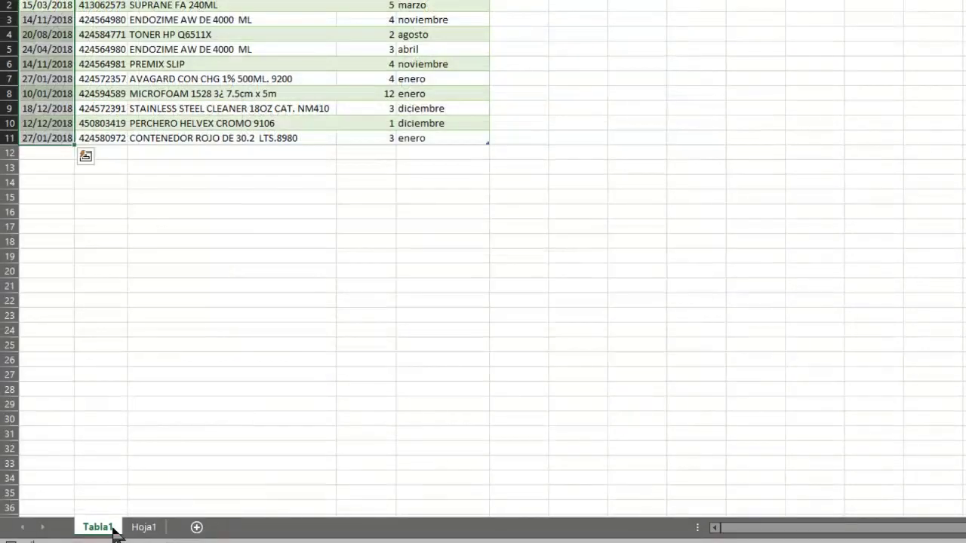
pyautogui.click(354, 78)
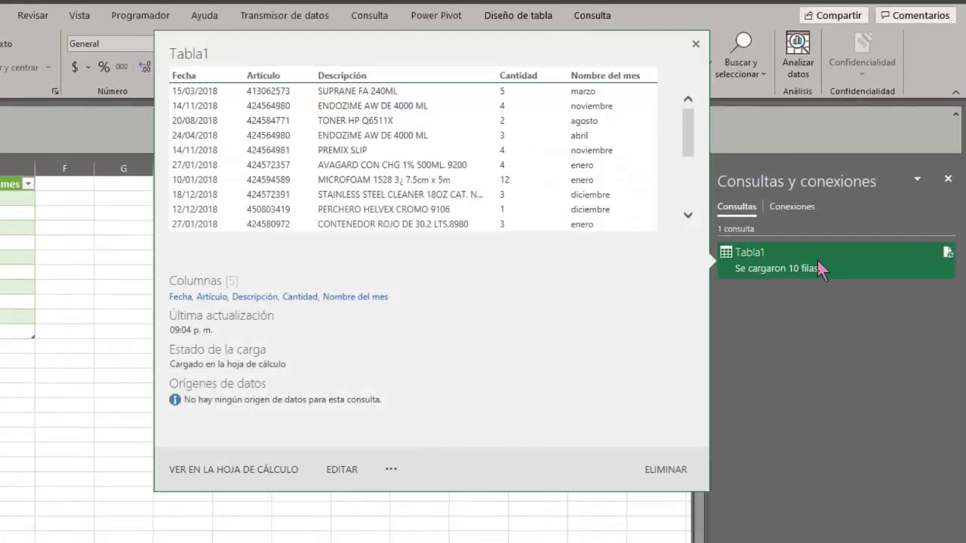
pyautogui.doubleClick(833, 258)
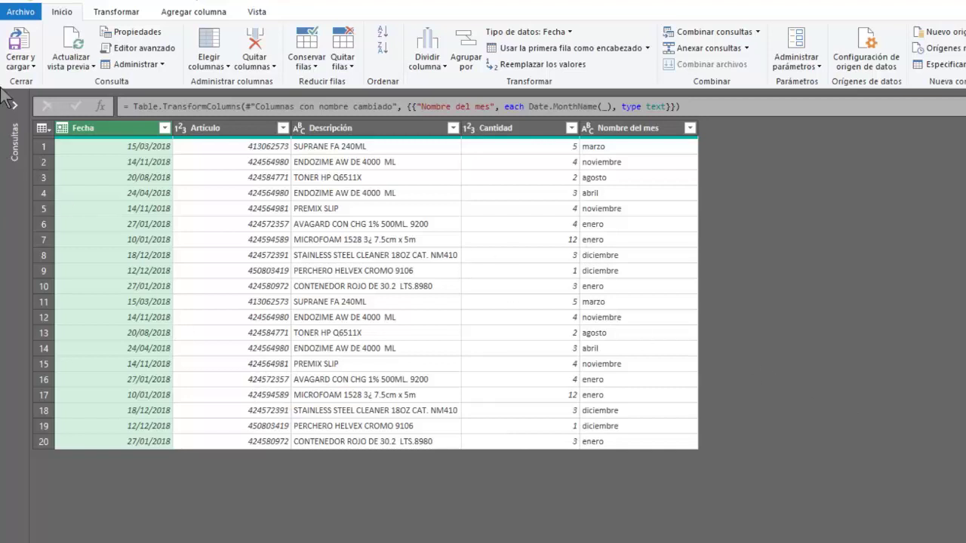
pyautogui.click(21, 42)
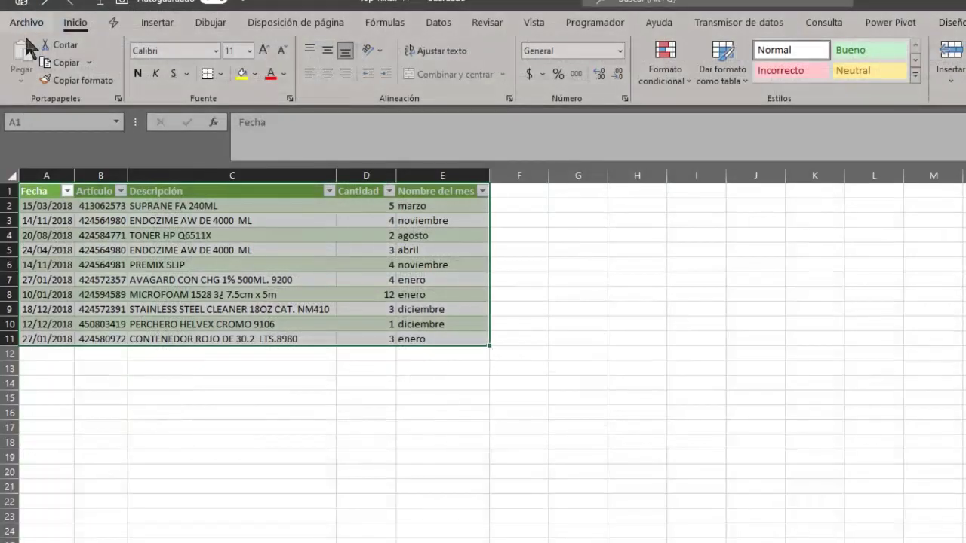
# - Refresh the Tabla1 table with Actualizar so rows 12–21 appear with their month names
pyautogui.click(227, 176)
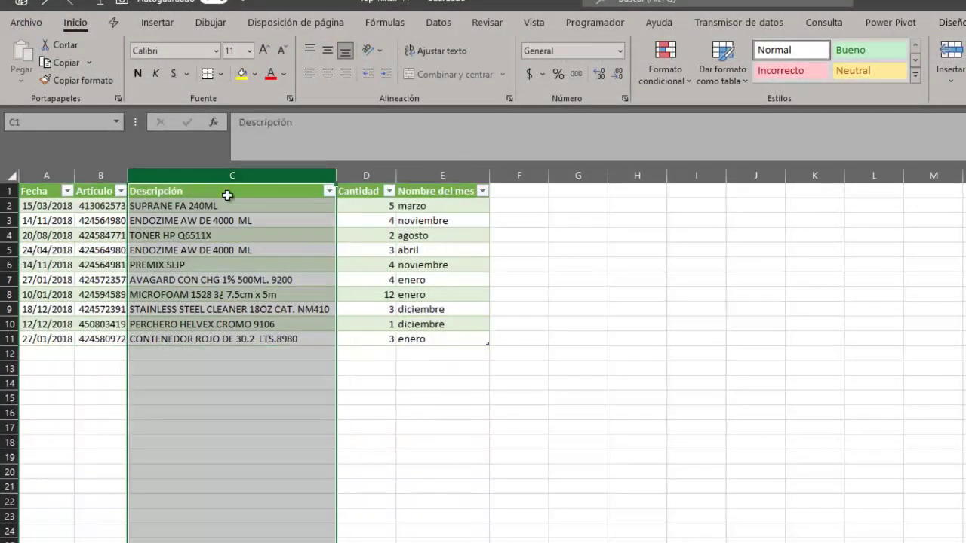
pyautogui.click(302, 264)
pyautogui.rightClick(276, 247)
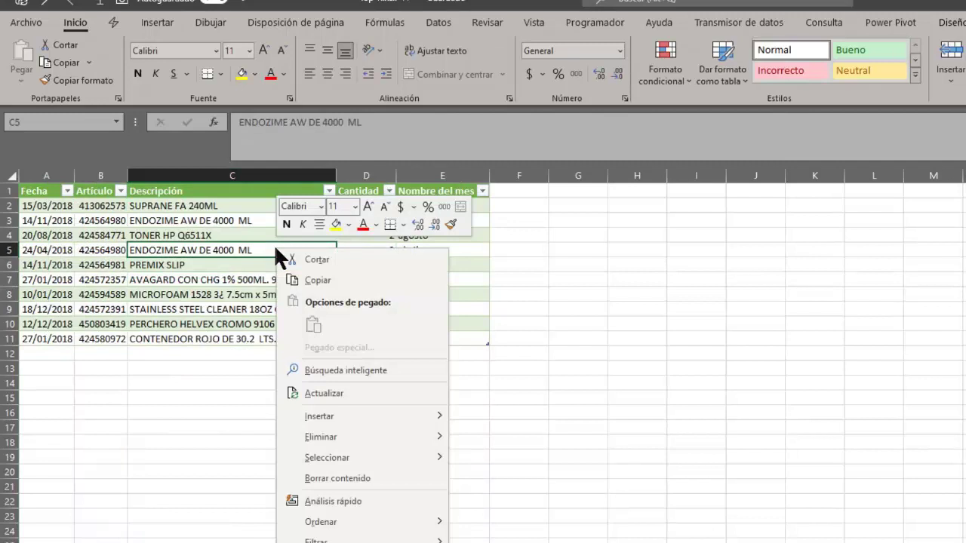
pyautogui.click(337, 393)
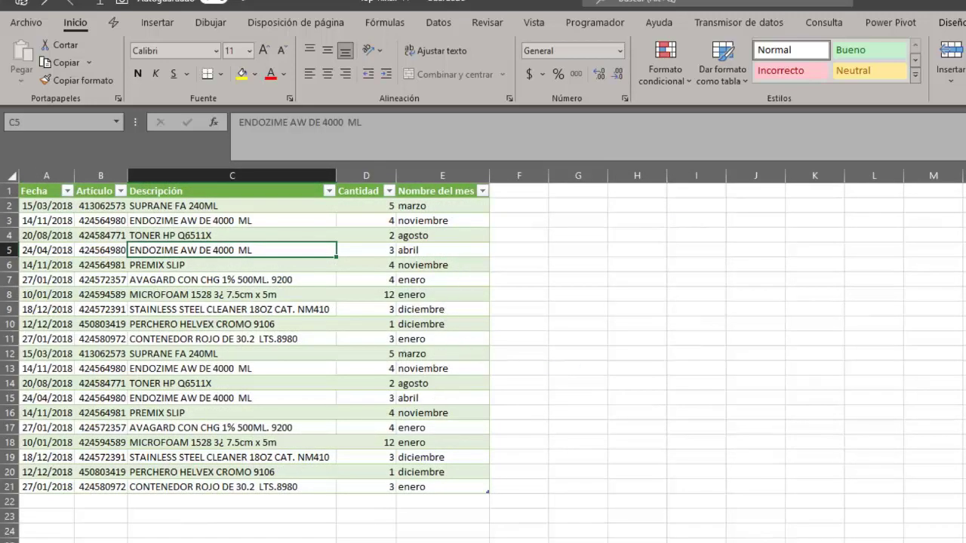
# - On Hoja1, copy the source table and paste it below as rows 22–41
pyautogui.press('Left')
pyautogui.press('Left')
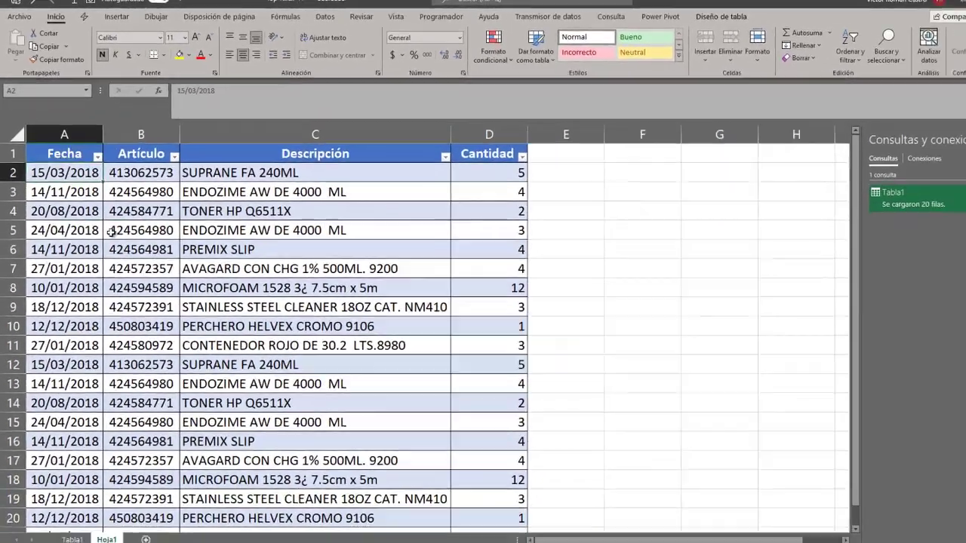
pyautogui.hotkey('ctrl', 'a')
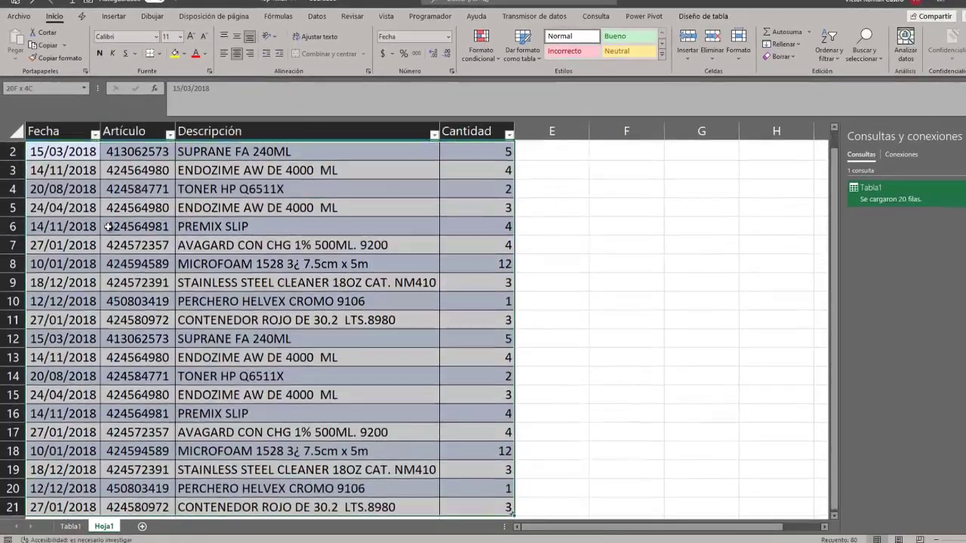
pyautogui.hotkey('ctrl', 'c')
pyautogui.press('Down')
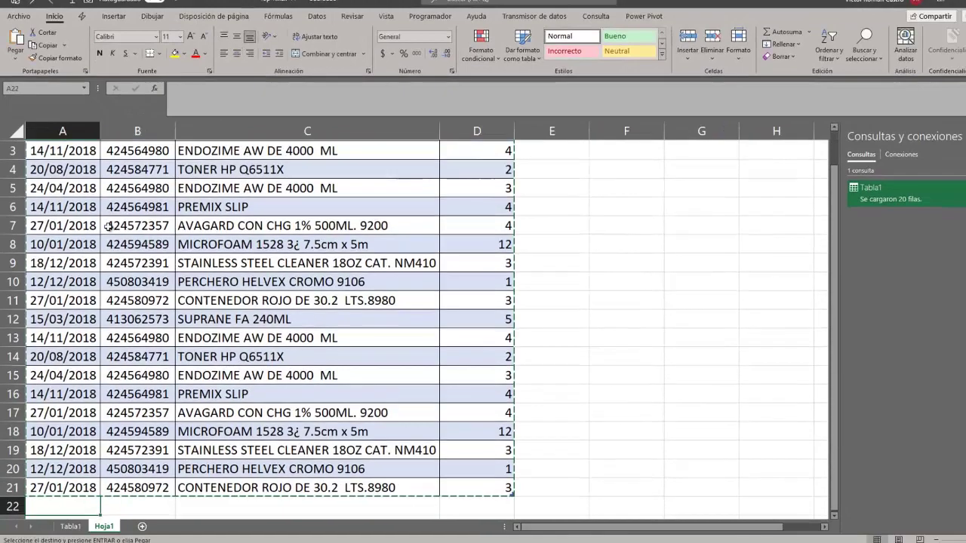
pyautogui.hotkey('ctrl', 'v')
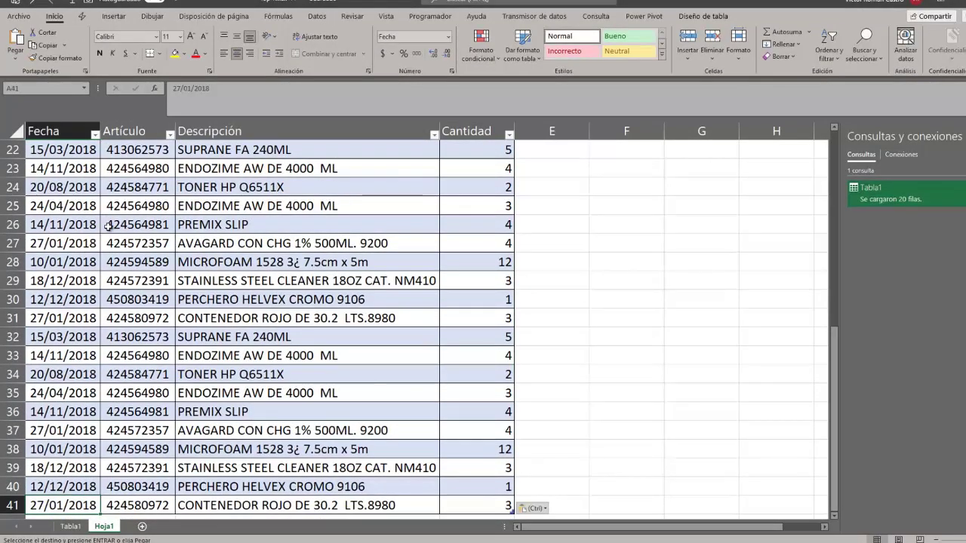
pyautogui.scroll(-3, 102, 411)
pyautogui.scroll(2, 100, 391)
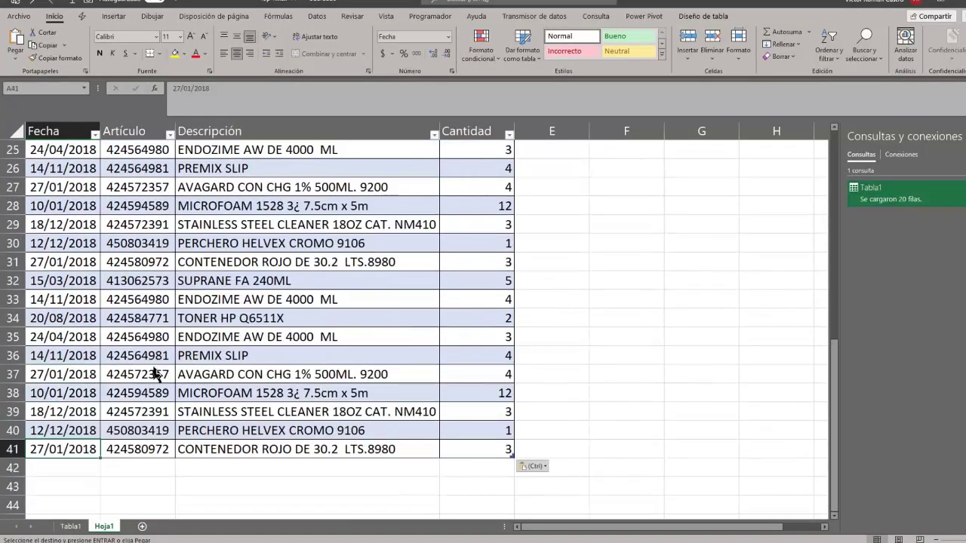
# - Refresh the Tabla1 query so it picks up the newly appended rows
pyautogui.click(71, 526)
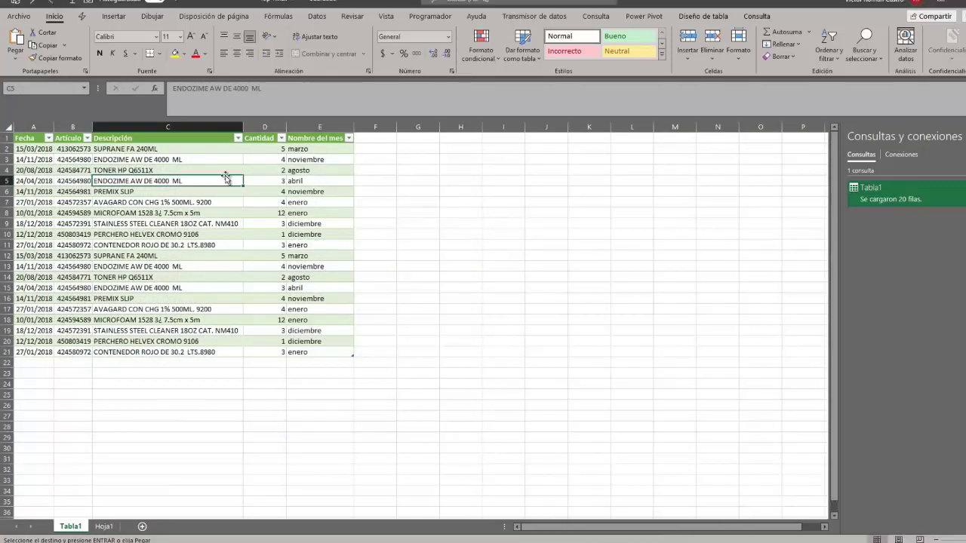
pyautogui.rightClick(191, 191)
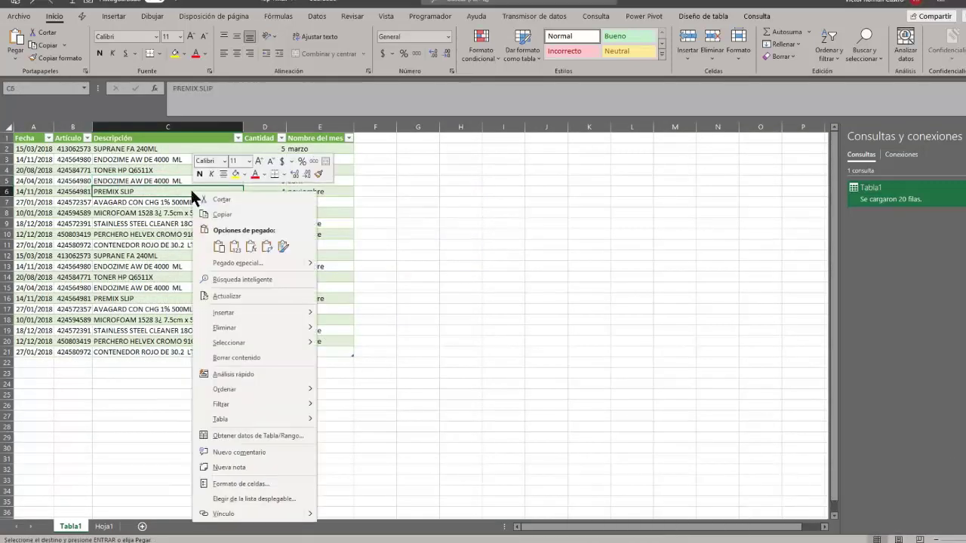
pyautogui.click(281, 297)
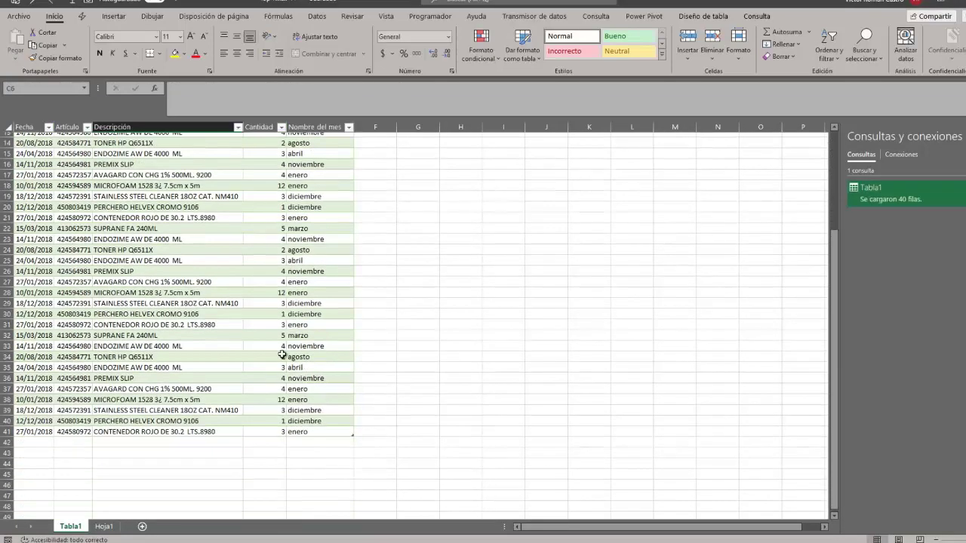
# - Compare Hoja1 with the refreshed Tabla1 to confirm both now hold 40 rows
pyautogui.click(104, 526)
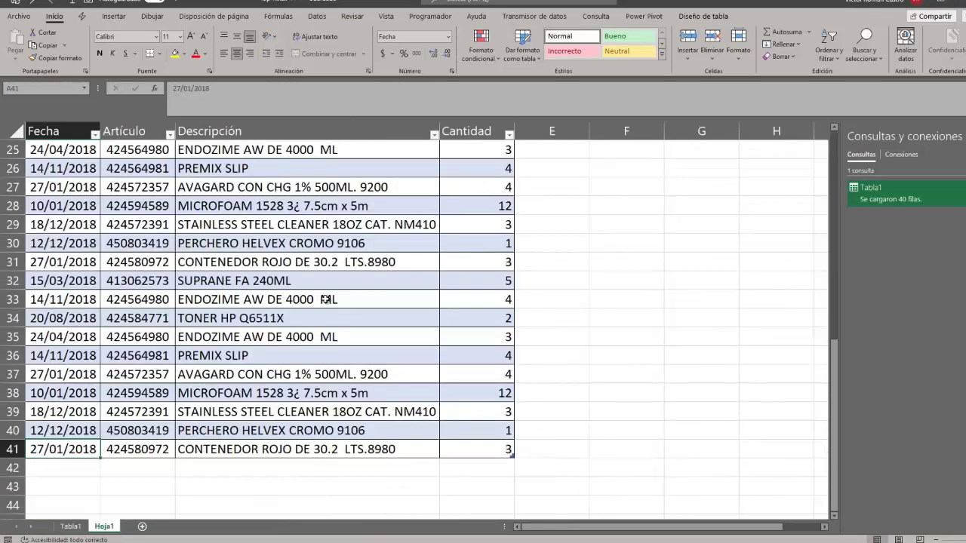
pyautogui.keyDown('ctrl'); pyautogui.scroll(2, 463, 377); pyautogui.keyUp('ctrl')
pyautogui.scroll(-5, 463, 377)
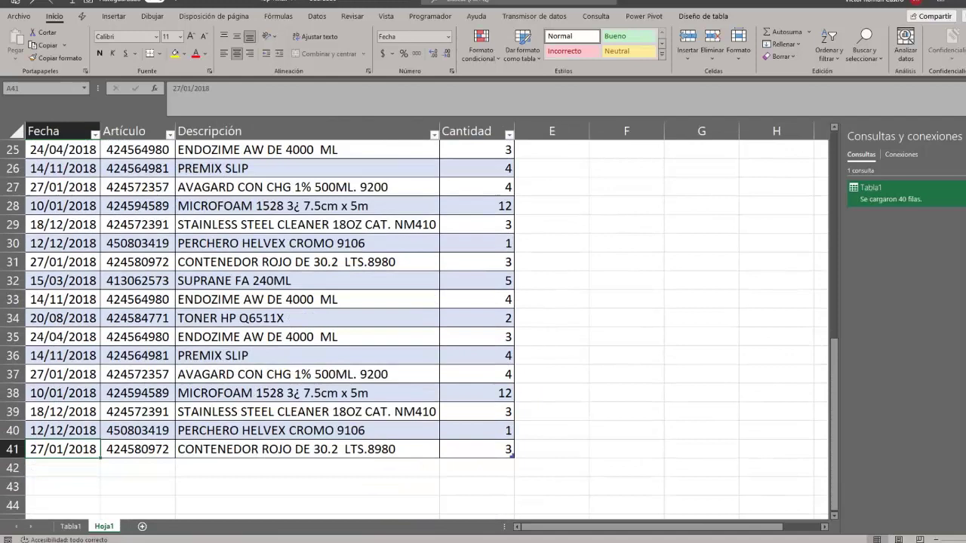
pyautogui.click(70, 526)
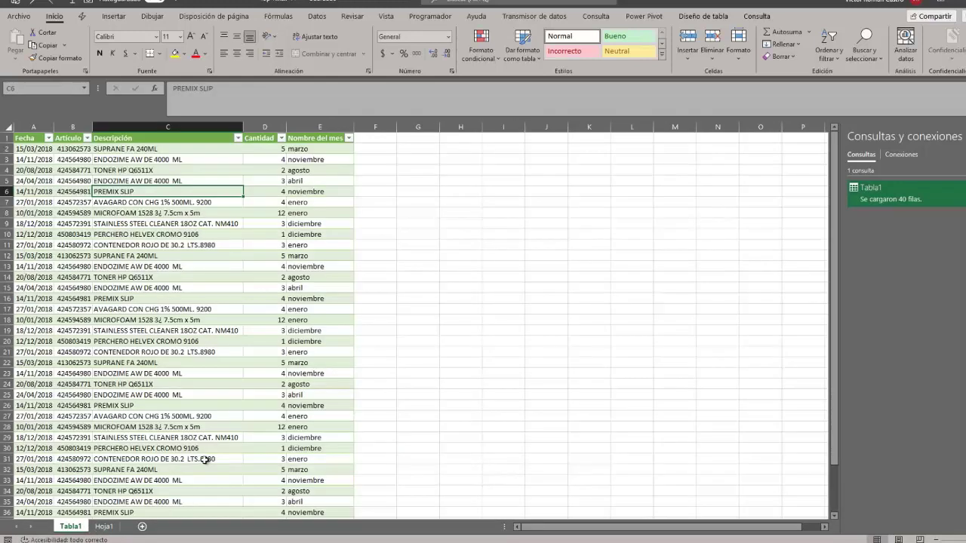
pyautogui.scroll(-3, 302, 268)
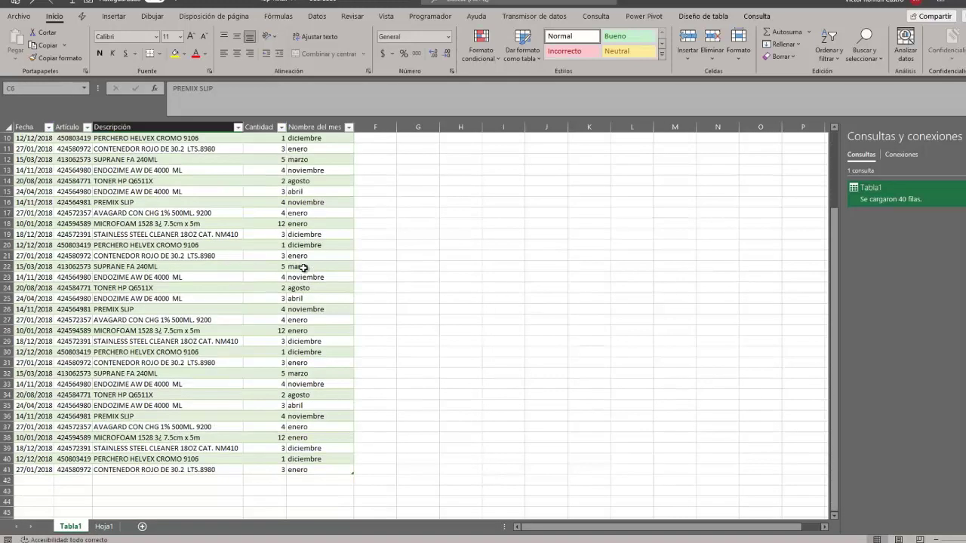
pyautogui.scroll(-2, 311, 302)
pyautogui.scroll(1, 306, 400)
pyautogui.scroll(1, 307, 400)
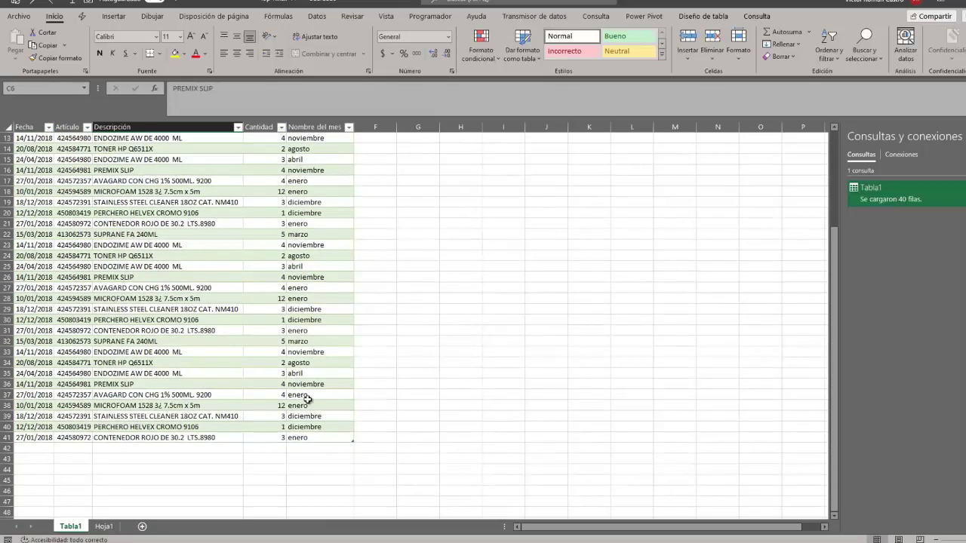
pyautogui.scroll(1, 307, 396)
pyautogui.scroll(2, 309, 391)
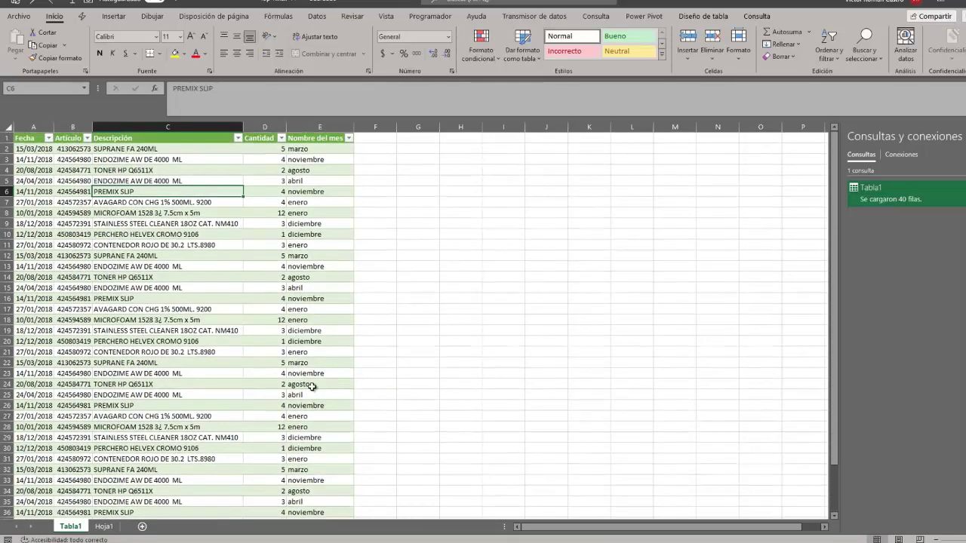